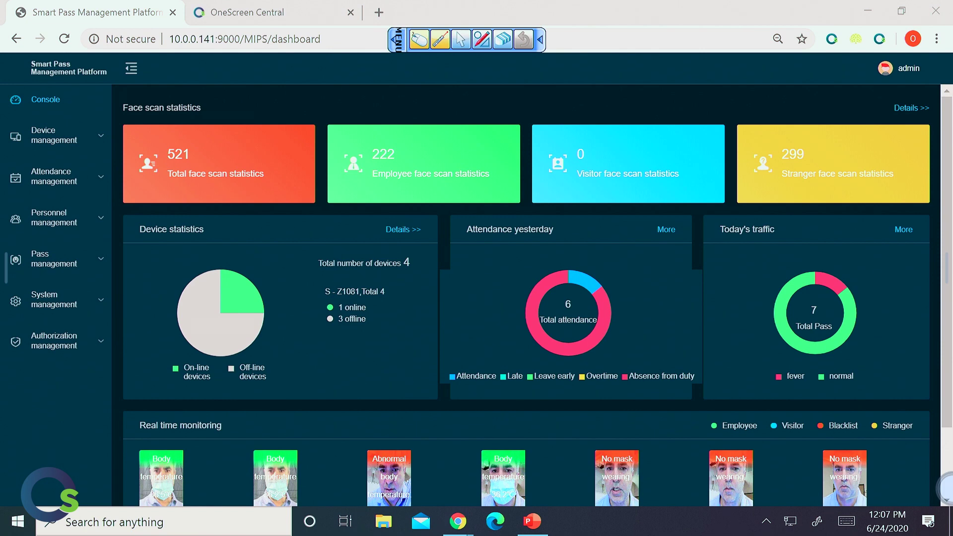
Circle the total, employee, visitor and stranger face scan statistics cards on the dashboard with the annotation pen
{"action": "mouse_move", "coordinate": [295, 101]}
{"action": "left_mouse_down"}
{"action": "mouse_move", "coordinate": [153, 82]}
{"action": "mouse_move", "coordinate": [169, 216]}
{"action": "mouse_move", "coordinate": [304, 127]}
{"action": "mouse_move", "coordinate": [282, 95]}
{"action": "left_mouse_up"}
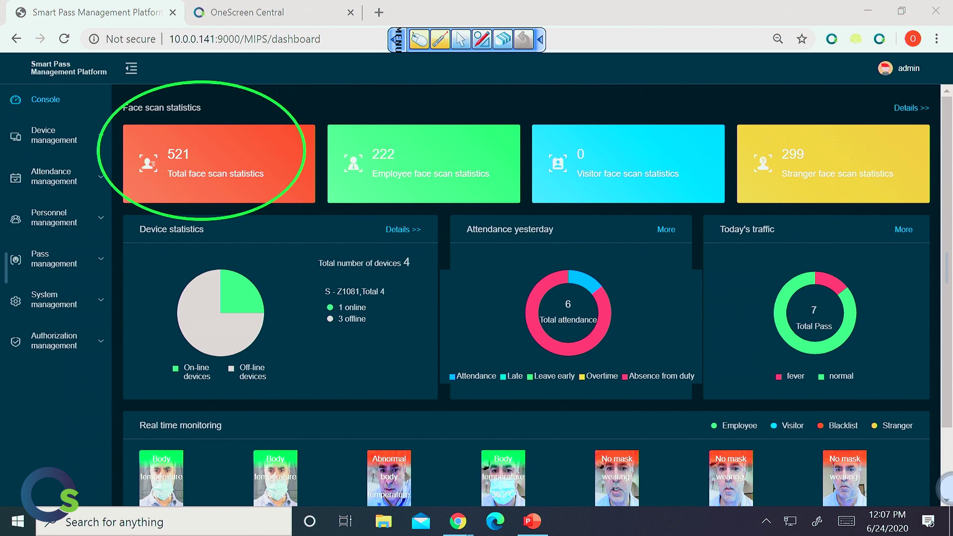
{"action": "mouse_move", "coordinate": [467, 104]}
{"action": "left_mouse_down"}
{"action": "mouse_move", "coordinate": [343, 202]}
{"action": "mouse_move", "coordinate": [446, 104]}
{"action": "mouse_move", "coordinate": [428, 102]}
{"action": "left_mouse_up"}
{"action": "mouse_move", "coordinate": [629, 114]}
{"action": "left_mouse_down"}
{"action": "mouse_move", "coordinate": [526, 177]}
{"action": "mouse_move", "coordinate": [678, 203]}
{"action": "mouse_move", "coordinate": [688, 163]}
{"action": "left_mouse_up"}
{"action": "mouse_move", "coordinate": [809, 115]}
{"action": "left_mouse_down"}
{"action": "mouse_move", "coordinate": [721, 149]}
{"action": "mouse_move", "coordinate": [855, 164]}
{"action": "left_mouse_up"}
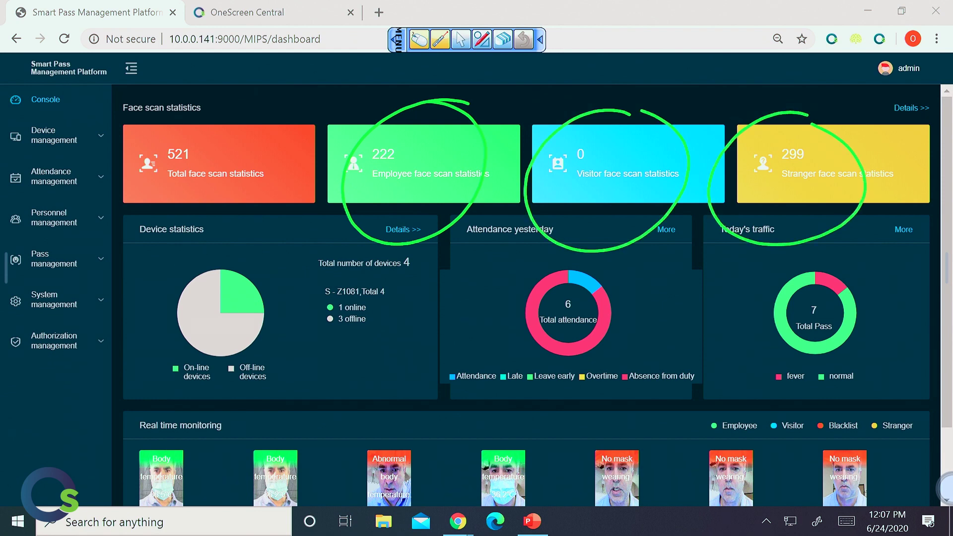
Circle yesterday's attendance chart, today's traffic chart and the real time monitoring section on the dashboard
{"action": "mouse_move", "coordinate": [506, 216]}
{"action": "left_mouse_down"}
{"action": "mouse_move", "coordinate": [516, 328]}
{"action": "mouse_move", "coordinate": [515, 216]}
{"action": "left_mouse_up"}
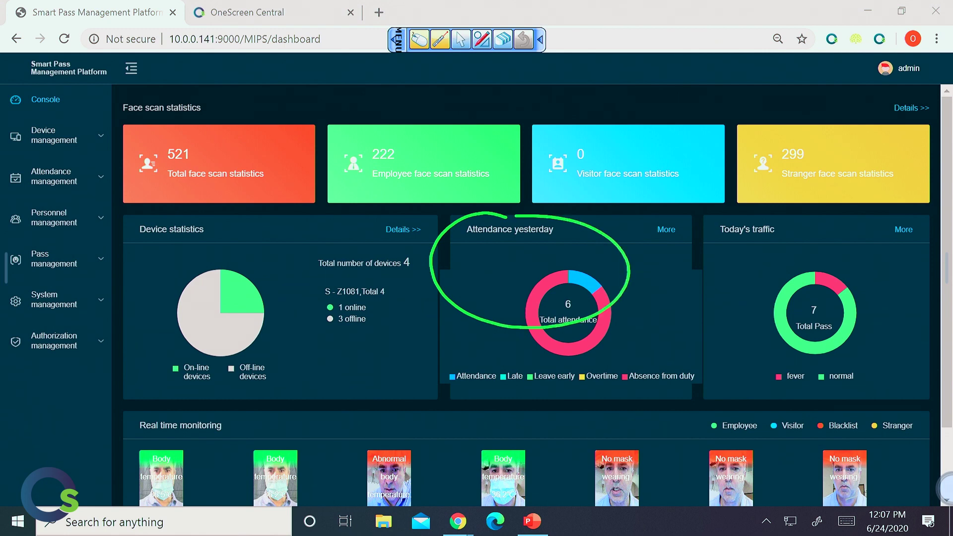
{"action": "mouse_move", "coordinate": [797, 220]}
{"action": "left_mouse_down"}
{"action": "mouse_move", "coordinate": [777, 211]}
{"action": "mouse_move", "coordinate": [794, 343]}
{"action": "mouse_move", "coordinate": [811, 229]}
{"action": "left_mouse_up"}
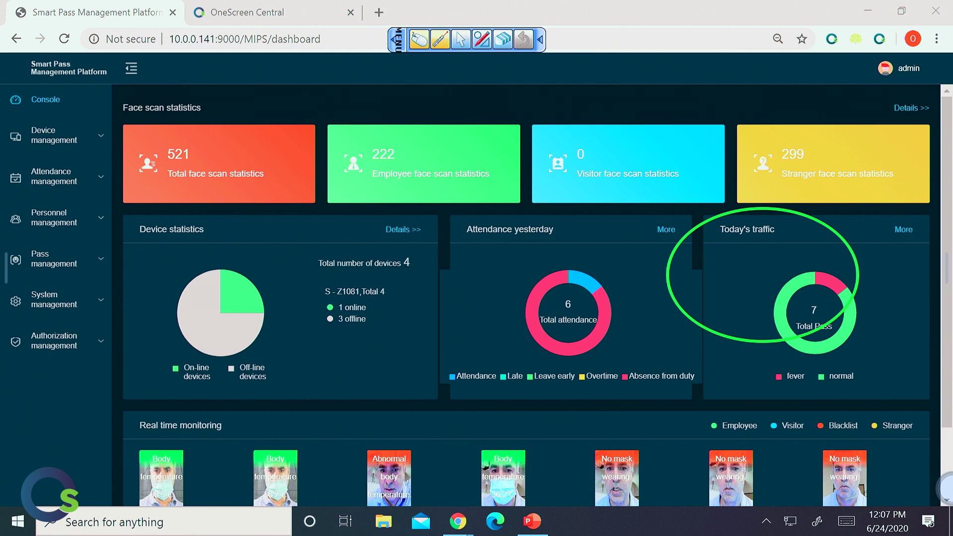
{"action": "mouse_move", "coordinate": [573, 389]}
{"action": "left_mouse_down"}
{"action": "mouse_move", "coordinate": [401, 372]}
{"action": "mouse_move", "coordinate": [124, 401]}
{"action": "mouse_move", "coordinate": [241, 492]}
{"action": "mouse_move", "coordinate": [622, 490]}
{"action": "mouse_move", "coordinate": [655, 405]}
{"action": "mouse_move", "coordinate": [572, 388]}
{"action": "left_mouse_up"}
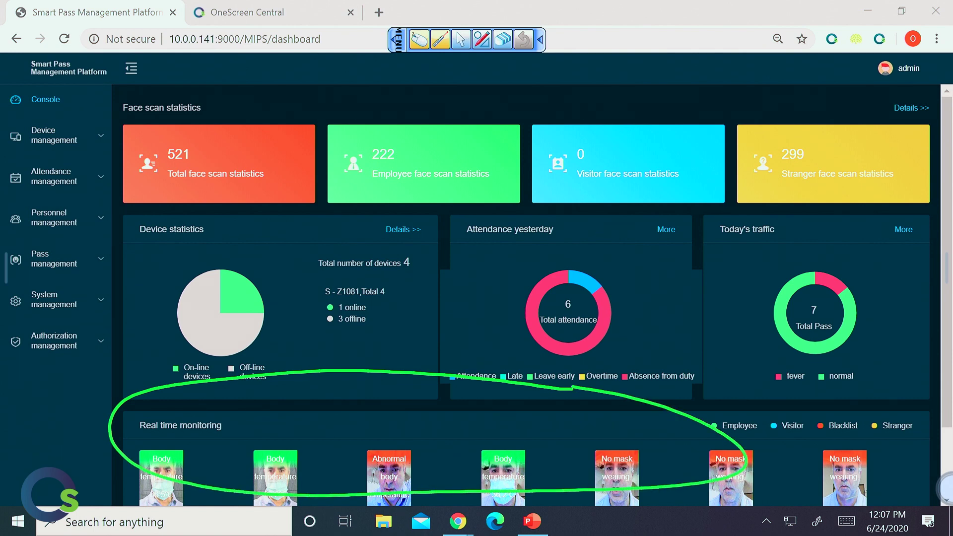
{"action": "left_click_drag", "start_coordinate": [140, 385], "coordinate": [747, 463]}
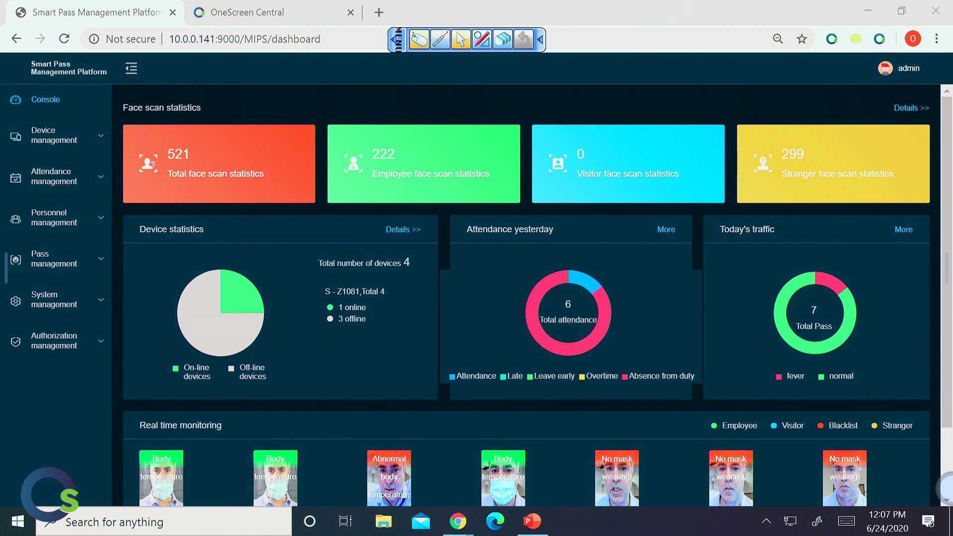
Open the device list and circle its Online status and Operate columns with the annotation pen
{"action": "left_click", "coordinate": [65, 138]}
{"action": "left_click", "coordinate": [59, 171]}
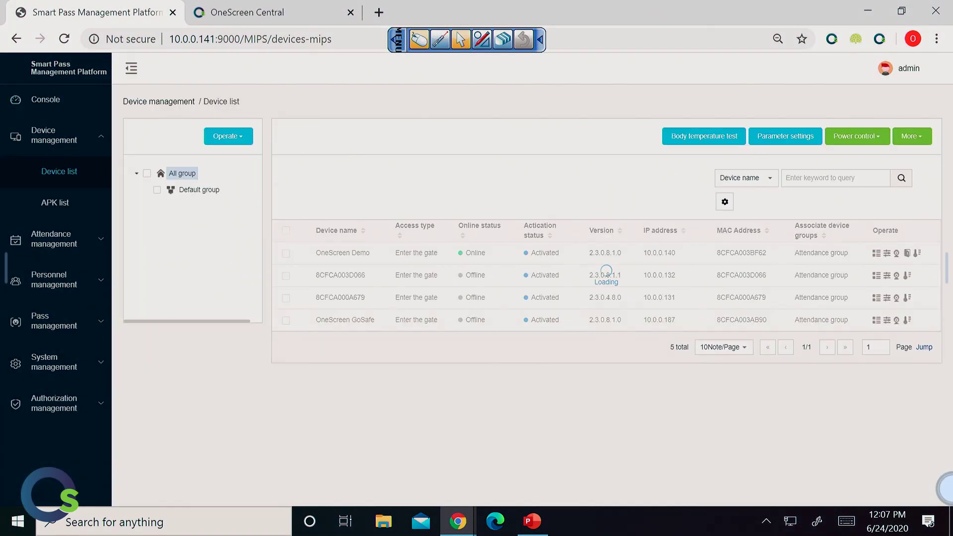
{"action": "left_click", "coordinate": [440, 39]}
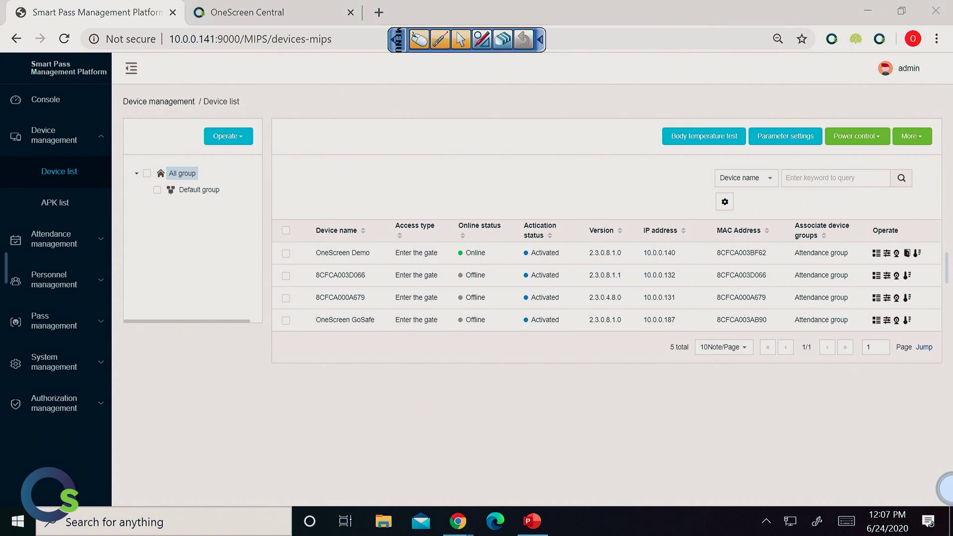
{"action": "mouse_move", "coordinate": [484, 180]}
{"action": "left_mouse_down"}
{"action": "mouse_move", "coordinate": [436, 272]}
{"action": "mouse_move", "coordinate": [504, 278]}
{"action": "mouse_move", "coordinate": [490, 181]}
{"action": "left_mouse_up"}
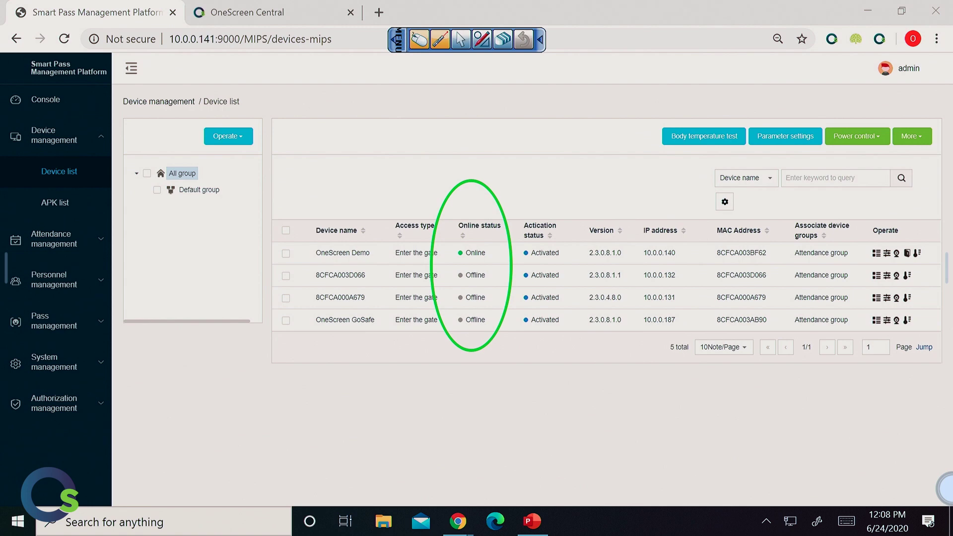
{"action": "mouse_move", "coordinate": [919, 224]}
{"action": "left_mouse_down"}
{"action": "mouse_move", "coordinate": [866, 271]}
{"action": "mouse_move", "coordinate": [926, 226]}
{"action": "left_mouse_up"}
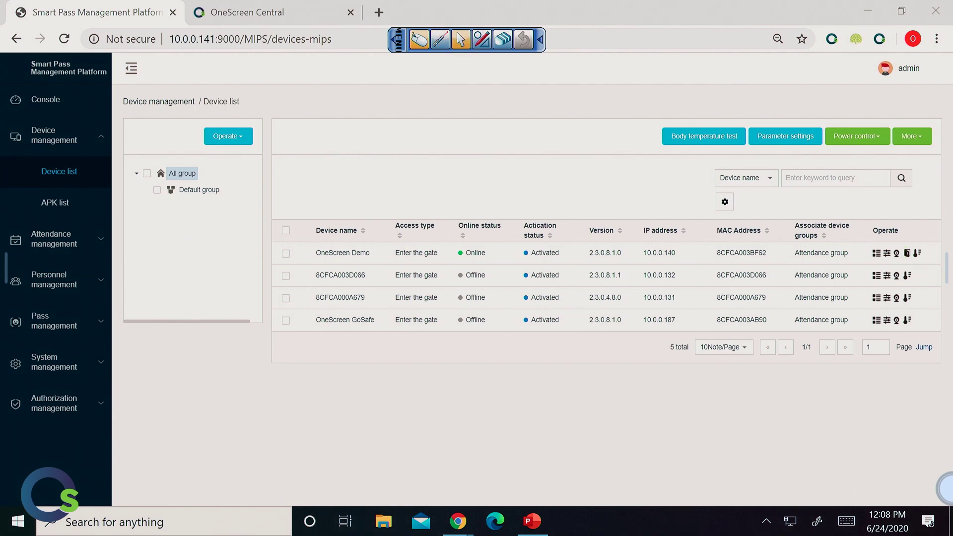
Review OneScreen Demo's temperature detection settings, circling the body temperature, alarm, compensation and mask/stranger detection options, and close them without saving
{"action": "left_click", "coordinate": [917, 253]}
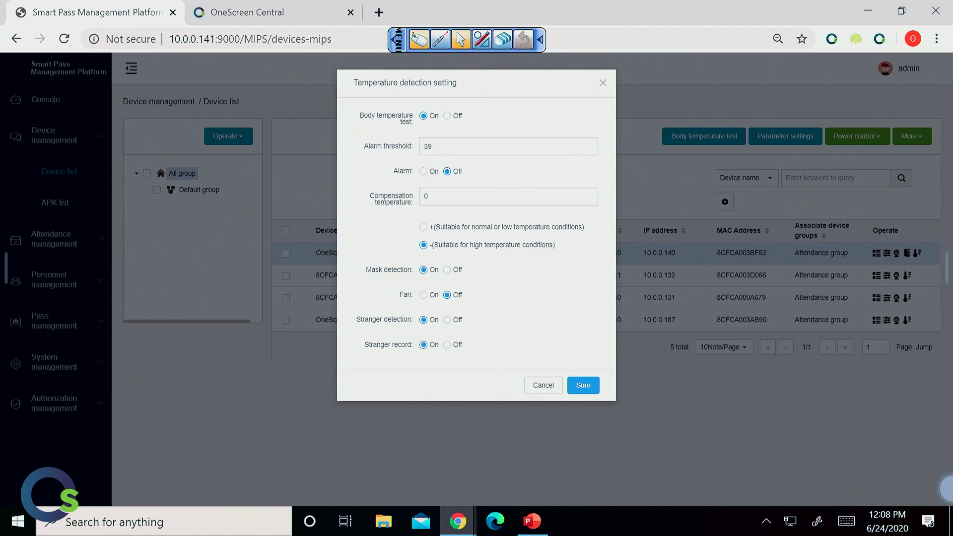
{"action": "left_click", "coordinate": [440, 39]}
{"action": "mouse_move", "coordinate": [461, 96]}
{"action": "left_mouse_down"}
{"action": "mouse_move", "coordinate": [377, 141]}
{"action": "mouse_move", "coordinate": [459, 94]}
{"action": "left_mouse_up"}
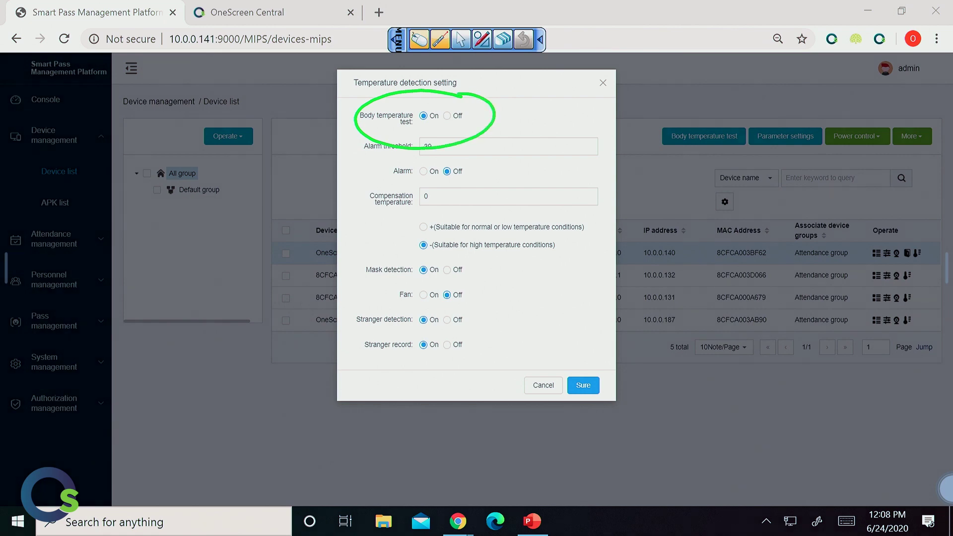
{"action": "mouse_move", "coordinate": [444, 129]}
{"action": "left_mouse_down"}
{"action": "mouse_move", "coordinate": [377, 133]}
{"action": "mouse_move", "coordinate": [474, 166]}
{"action": "mouse_move", "coordinate": [443, 129]}
{"action": "left_mouse_up"}
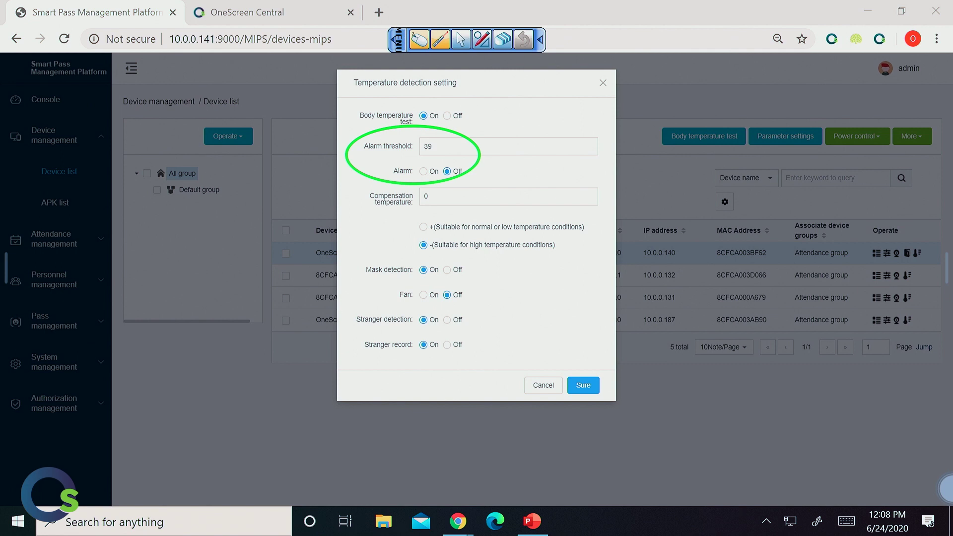
{"action": "mouse_move", "coordinate": [419, 184]}
{"action": "left_mouse_down"}
{"action": "mouse_move", "coordinate": [354, 203]}
{"action": "mouse_move", "coordinate": [446, 201]}
{"action": "mouse_move", "coordinate": [437, 187]}
{"action": "left_mouse_up"}
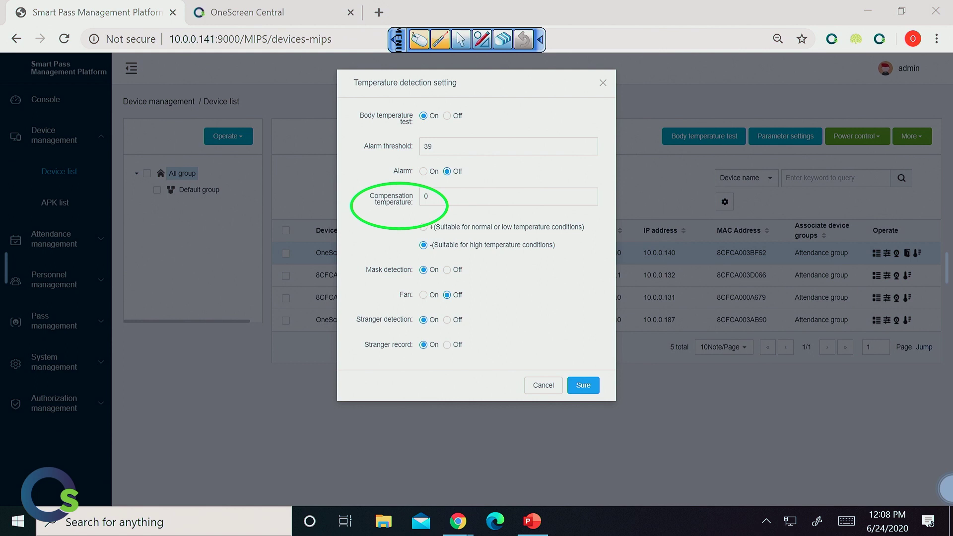
{"action": "mouse_move", "coordinate": [491, 238]}
{"action": "left_mouse_down"}
{"action": "mouse_move", "coordinate": [338, 300]}
{"action": "mouse_move", "coordinate": [511, 323]}
{"action": "mouse_move", "coordinate": [469, 233]}
{"action": "left_mouse_up"}
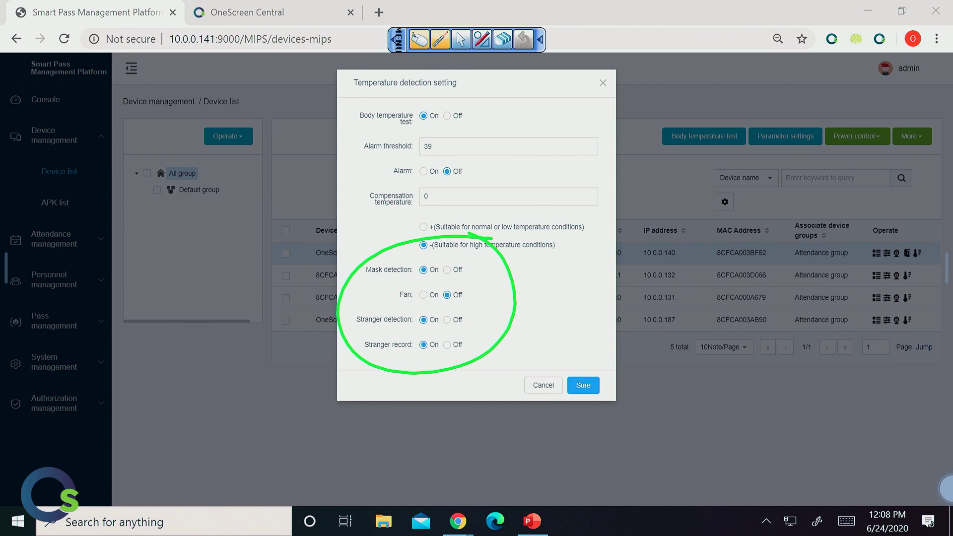
{"action": "left_click", "coordinate": [461, 39]}
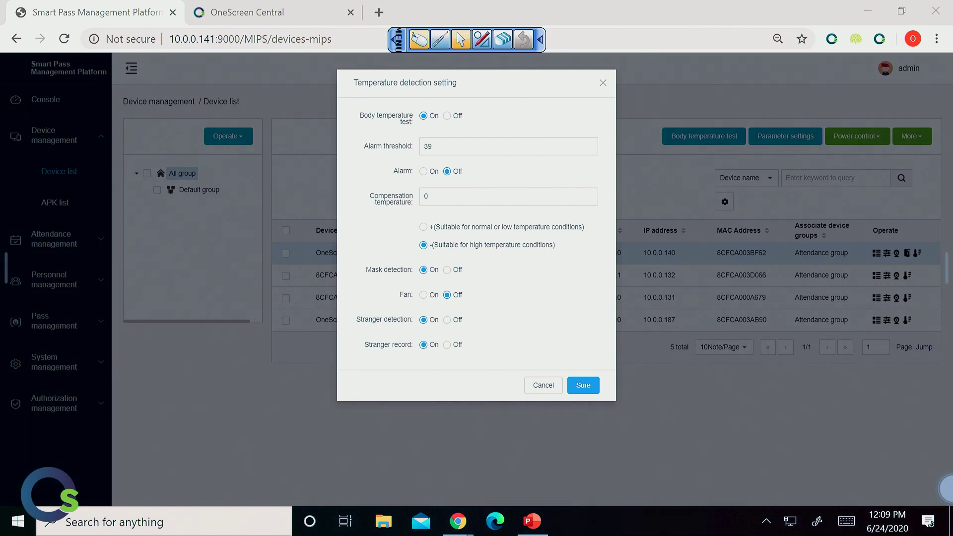
{"action": "left_click", "coordinate": [543, 385]}
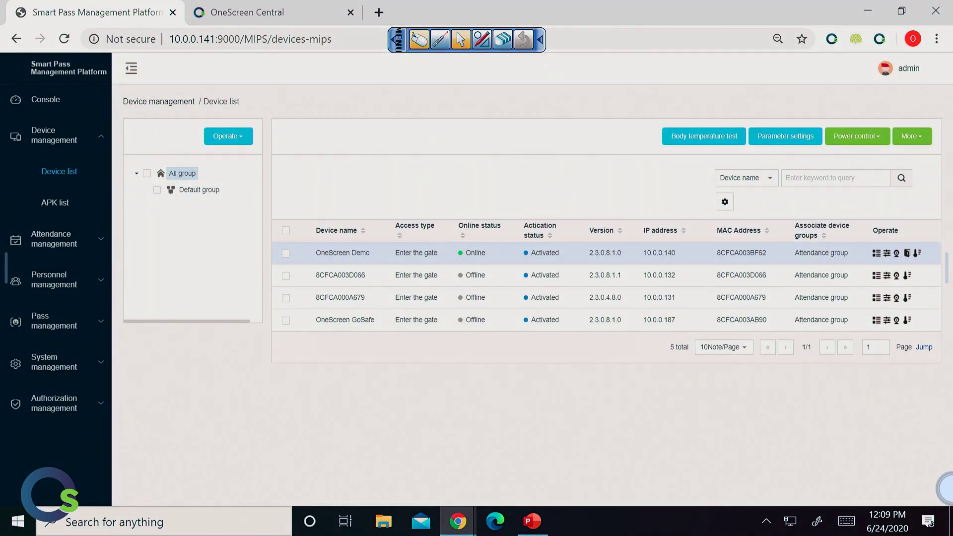
View the attendance rules' shift settings, and circle the date, clock-on and status columns in the attendance records
{"action": "left_click", "coordinate": [67, 243]}
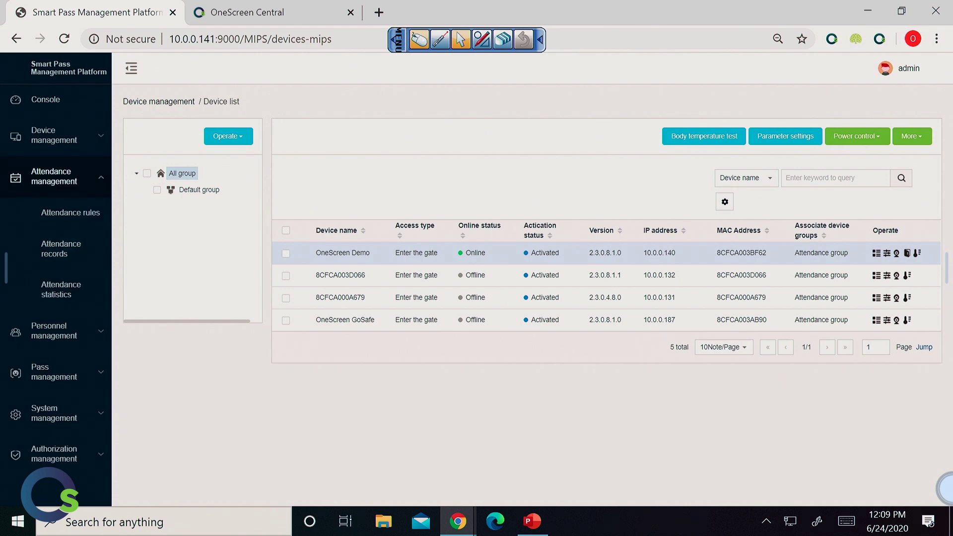
{"action": "left_click", "coordinate": [71, 213]}
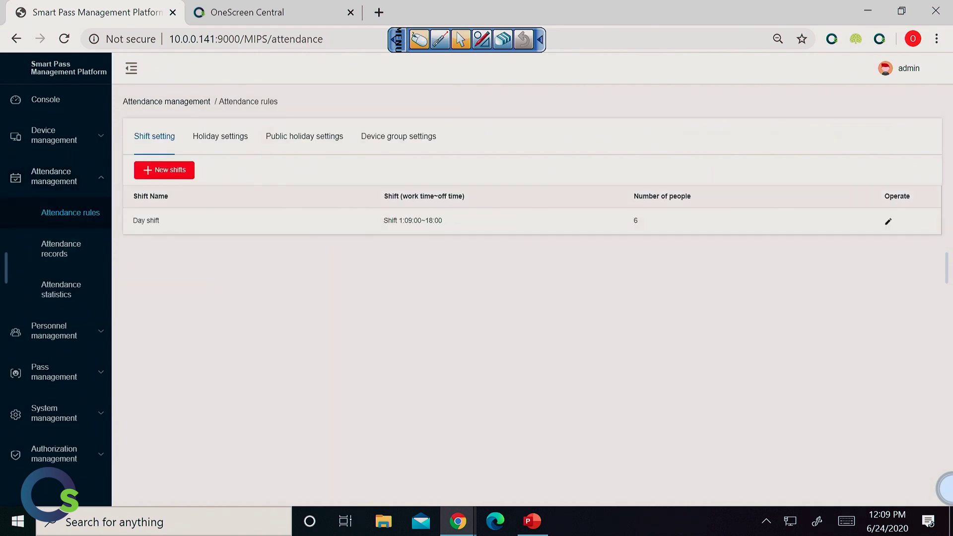
{"action": "left_click", "coordinate": [76, 247]}
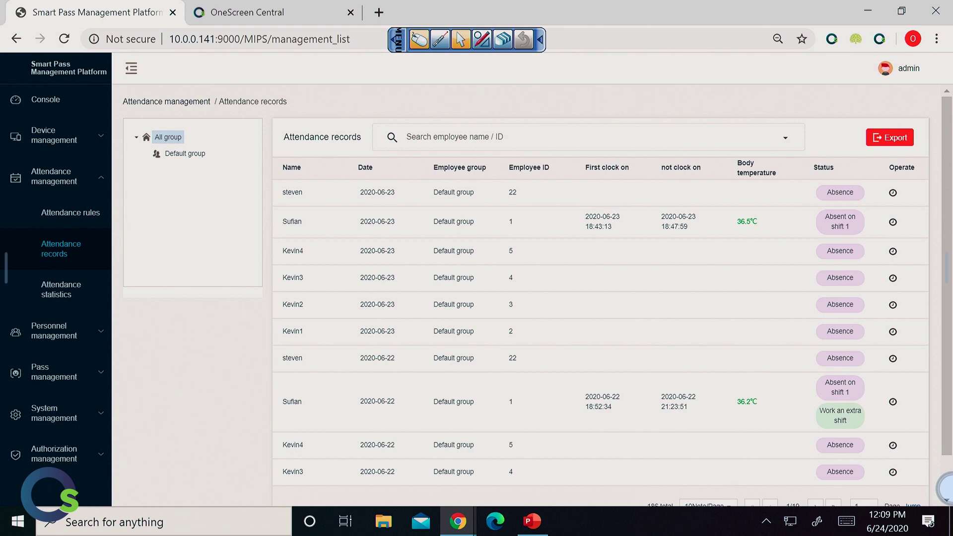
{"action": "mouse_move", "coordinate": [430, 161]}
{"action": "left_mouse_down"}
{"action": "mouse_move", "coordinate": [347, 200]}
{"action": "mouse_move", "coordinate": [460, 158]}
{"action": "mouse_move", "coordinate": [439, 152]}
{"action": "left_mouse_up"}
{"action": "mouse_move", "coordinate": [620, 148]}
{"action": "left_mouse_down"}
{"action": "mouse_move", "coordinate": [640, 193]}
{"action": "mouse_move", "coordinate": [606, 141]}
{"action": "left_mouse_up"}
{"action": "mouse_move", "coordinate": [694, 147]}
{"action": "left_mouse_down"}
{"action": "mouse_move", "coordinate": [657, 158]}
{"action": "mouse_move", "coordinate": [692, 146]}
{"action": "left_mouse_up"}
{"action": "mouse_move", "coordinate": [861, 160]}
{"action": "left_mouse_down"}
{"action": "mouse_move", "coordinate": [826, 392]}
{"action": "mouse_move", "coordinate": [862, 161]}
{"action": "left_mouse_up"}
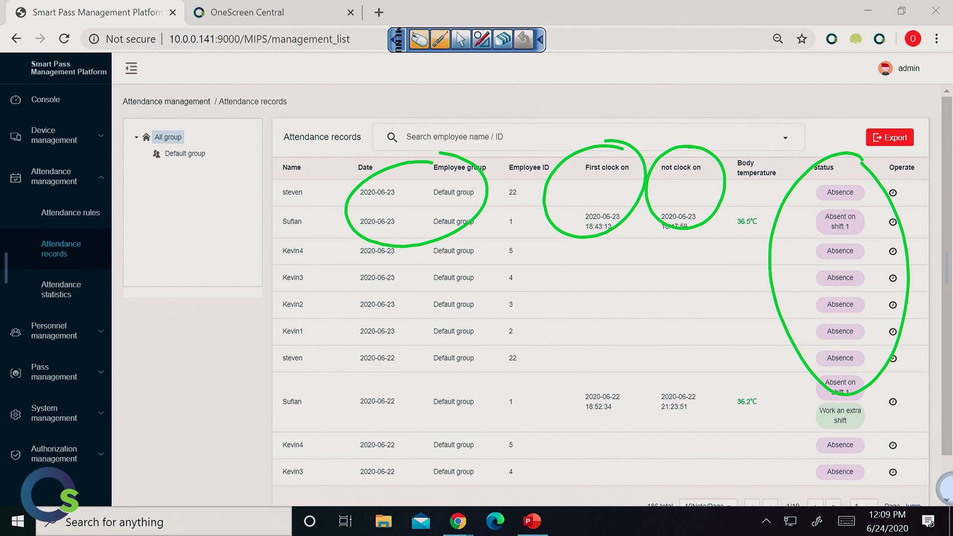
{"action": "left_click", "coordinate": [460, 39]}
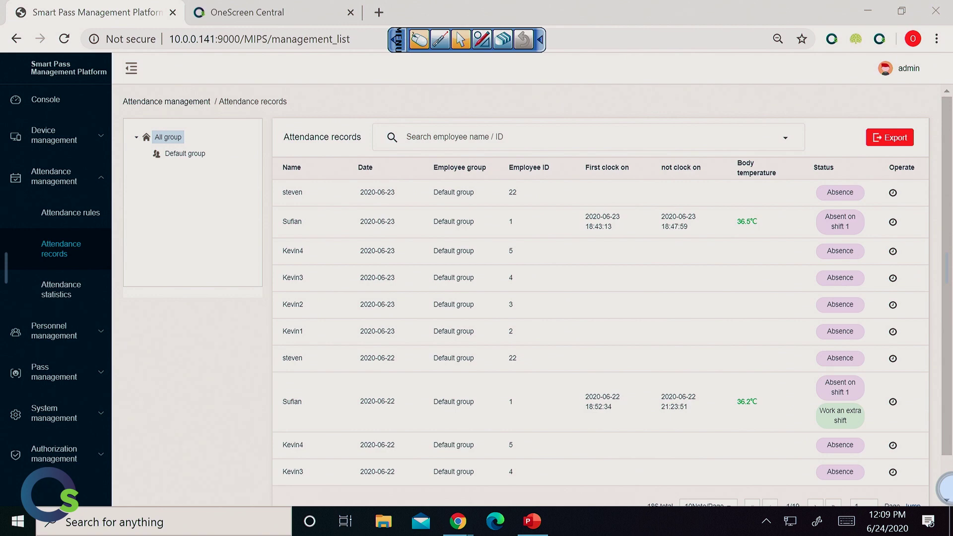
Open the employee list and circle the portrait photos and the Single addition and Add in bulk options
{"action": "left_click", "coordinate": [54, 331]}
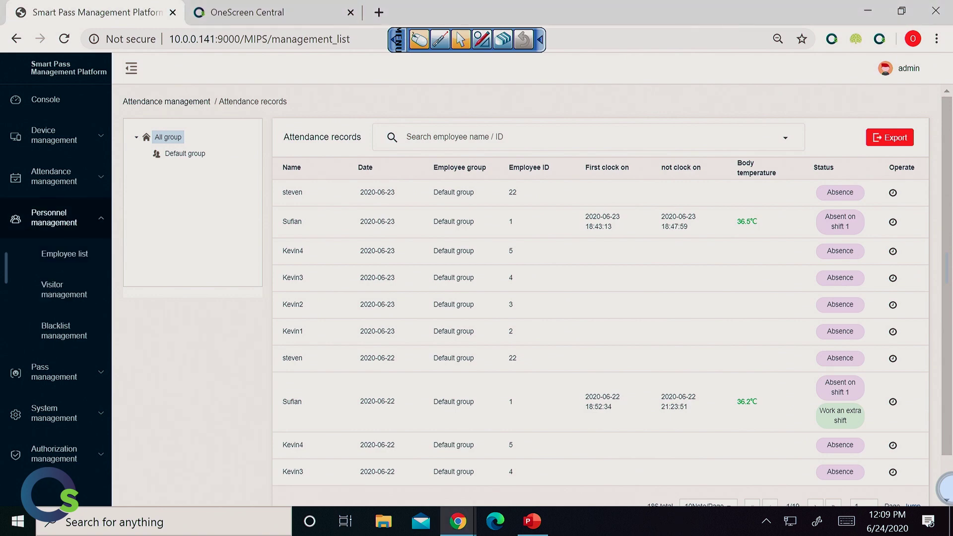
{"action": "left_click", "coordinate": [70, 259]}
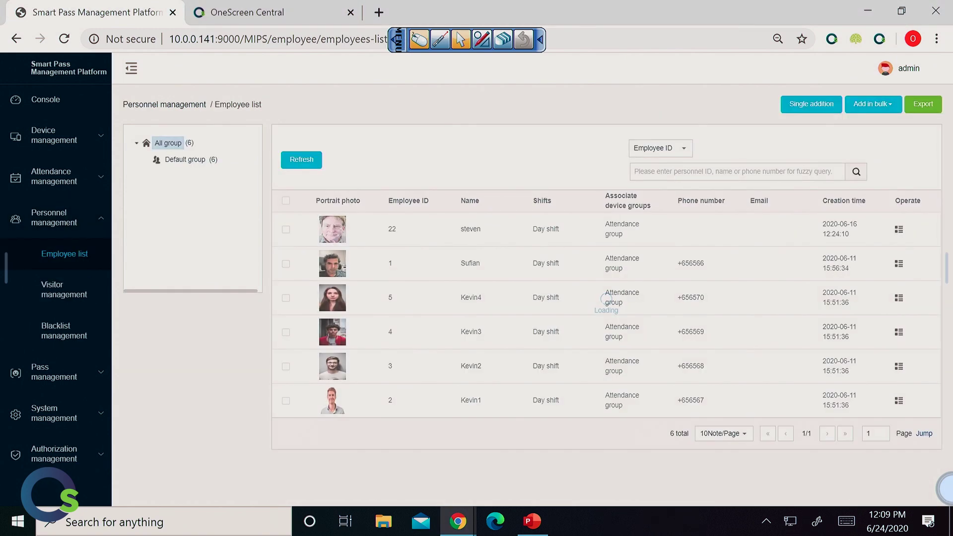
{"action": "left_click", "coordinate": [440, 39]}
{"action": "mouse_move", "coordinate": [321, 172]}
{"action": "left_mouse_down"}
{"action": "mouse_move", "coordinate": [248, 391]}
{"action": "mouse_move", "coordinate": [407, 303]}
{"action": "mouse_move", "coordinate": [330, 172]}
{"action": "left_mouse_up"}
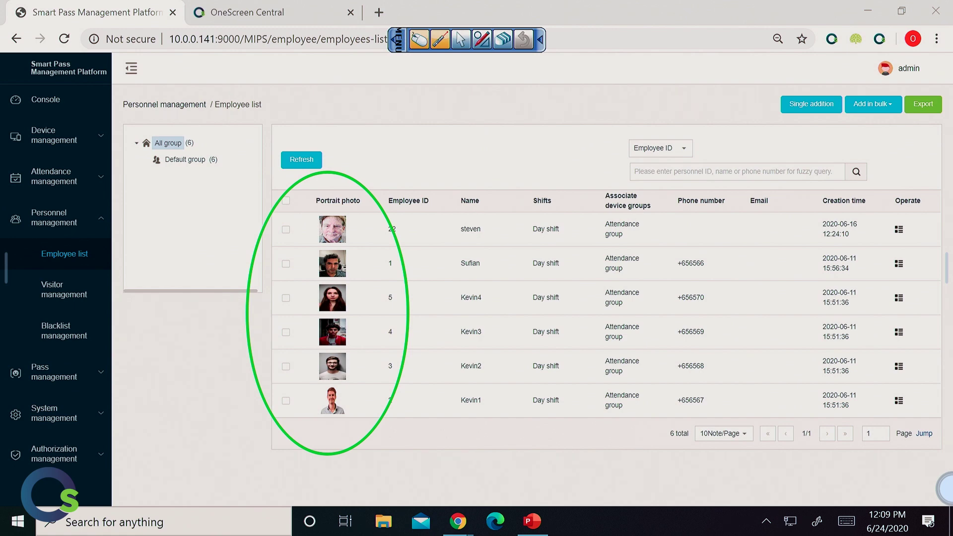
{"action": "mouse_move", "coordinate": [864, 80]}
{"action": "left_mouse_down"}
{"action": "mouse_move", "coordinate": [759, 138]}
{"action": "mouse_move", "coordinate": [923, 119]}
{"action": "mouse_move", "coordinate": [860, 81]}
{"action": "left_mouse_up"}
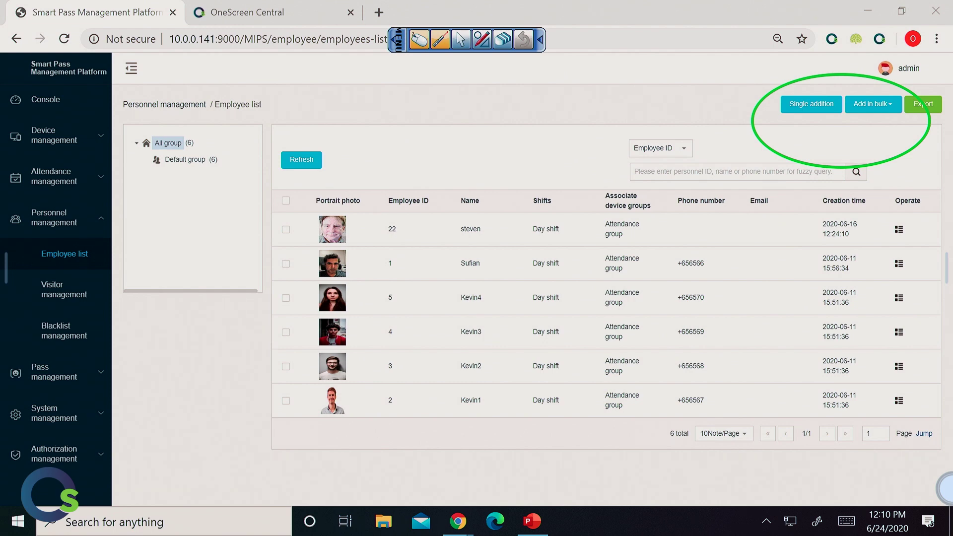
{"action": "mouse_move", "coordinate": [845, 69]}
{"action": "left_mouse_down"}
{"action": "mouse_move", "coordinate": [746, 145]}
{"action": "mouse_move", "coordinate": [849, 69]}
{"action": "mouse_move", "coordinate": [833, 68]}
{"action": "left_mouse_up"}
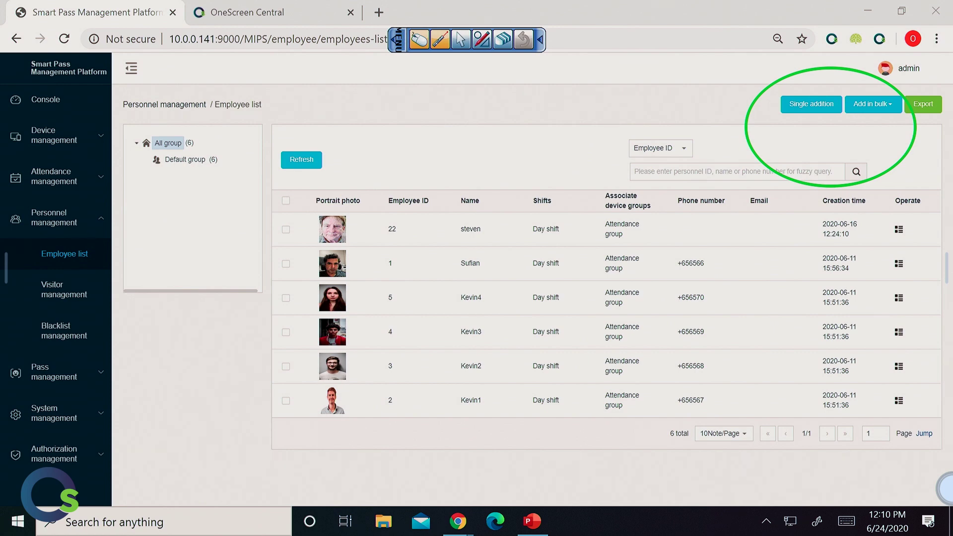
{"action": "left_click", "coordinate": [460, 39]}
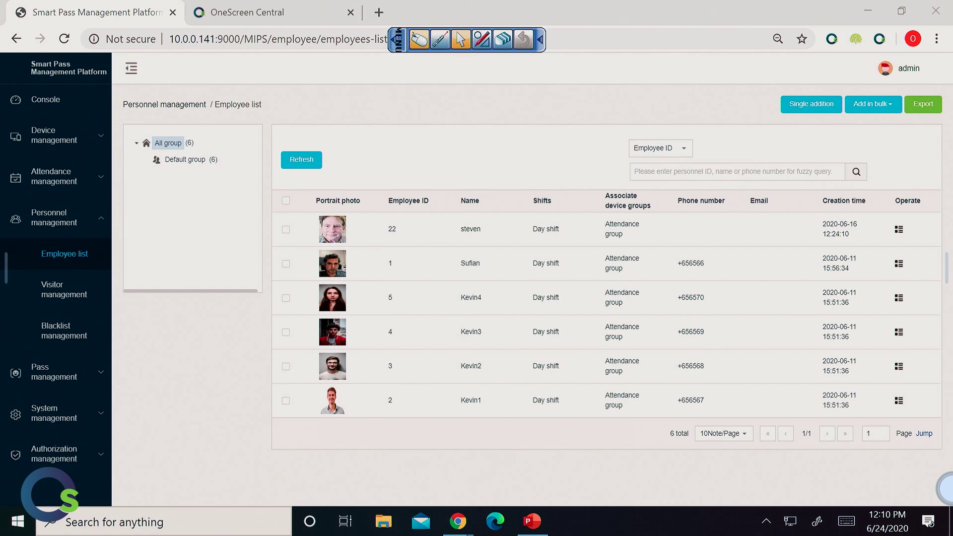
View the visitor management and blacklist management pages under personnel management
{"action": "left_click", "coordinate": [64, 289]}
{"action": "left_click", "coordinate": [64, 331]}
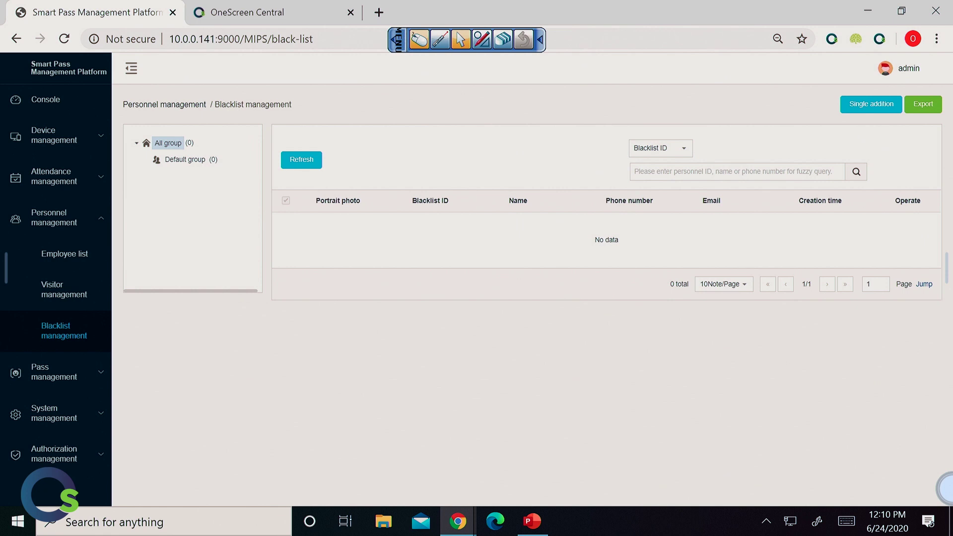
View the pass records, pass permission and blacklist monitoring pages under pass management
{"action": "left_click", "coordinate": [54, 372]}
{"action": "left_click", "coordinate": [64, 294]}
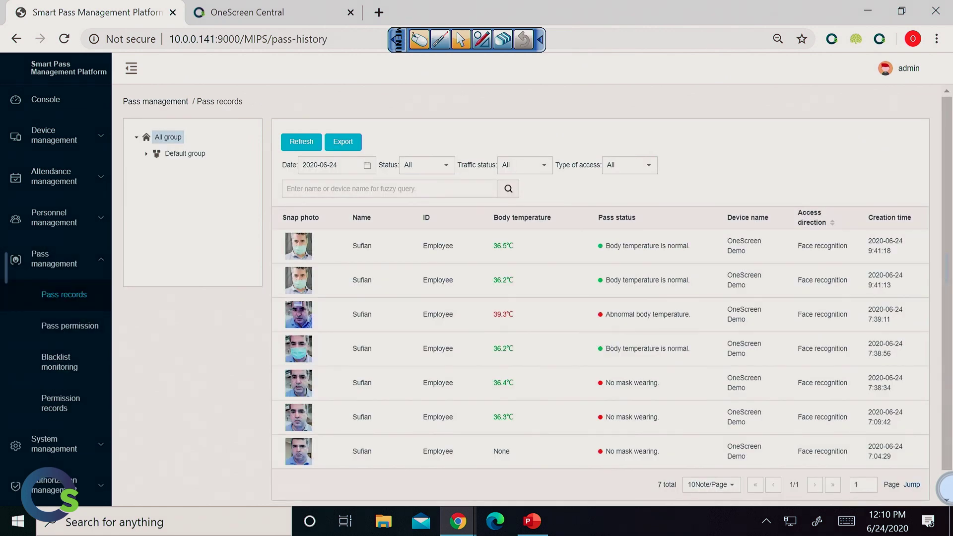
{"action": "left_click", "coordinate": [70, 325]}
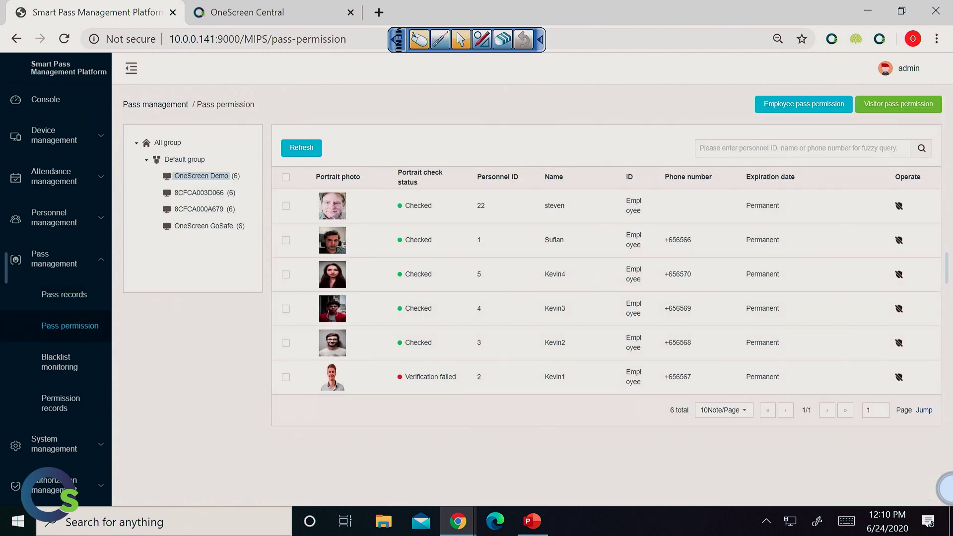
{"action": "left_click", "coordinate": [60, 362]}
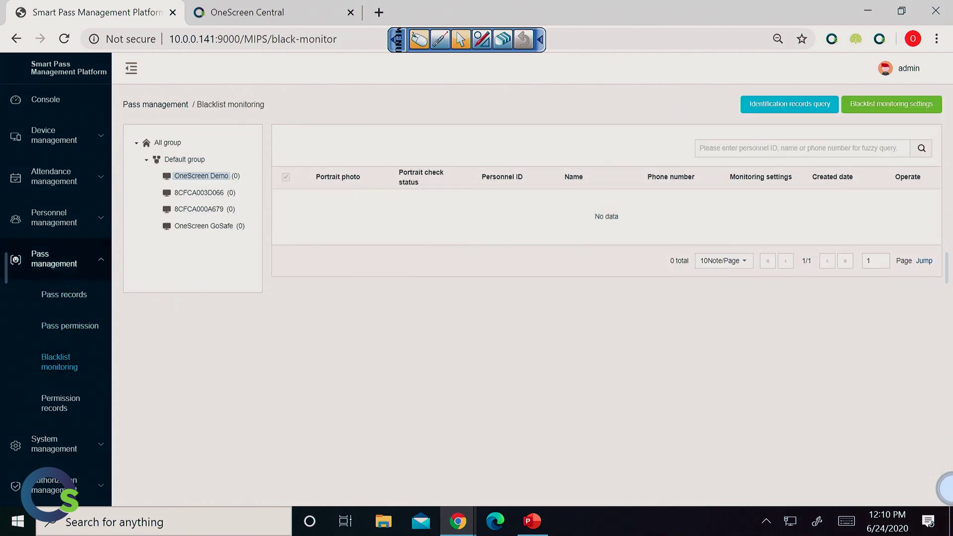
View the organization structure under system management, and switch to the open OneScreen Central page
{"action": "left_click", "coordinate": [54, 444]}
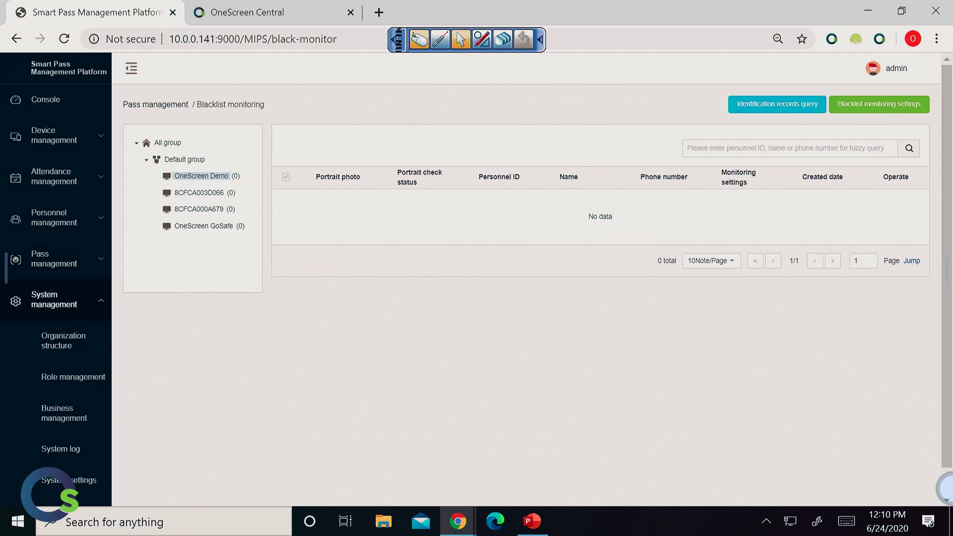
{"action": "left_click", "coordinate": [64, 340]}
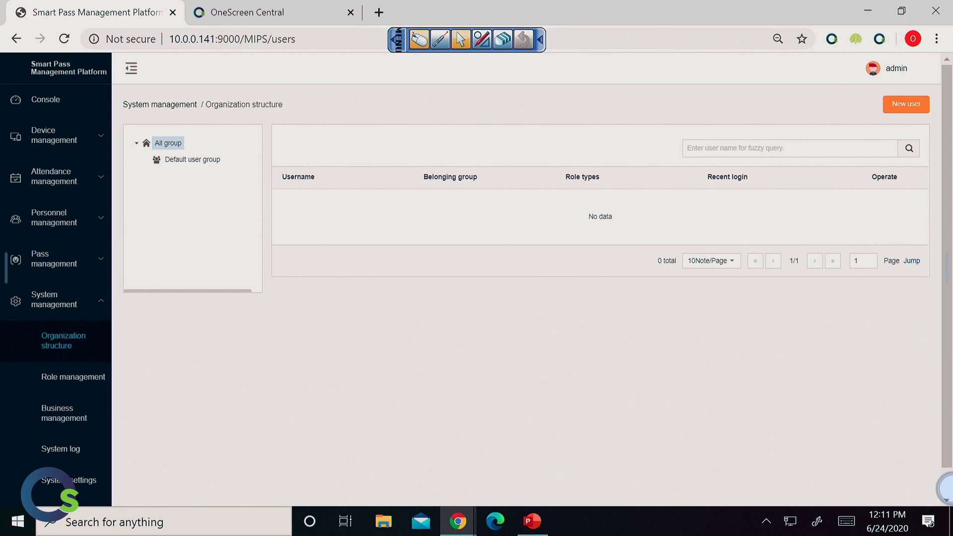
{"action": "key", "text": "ctrl+Tab"}
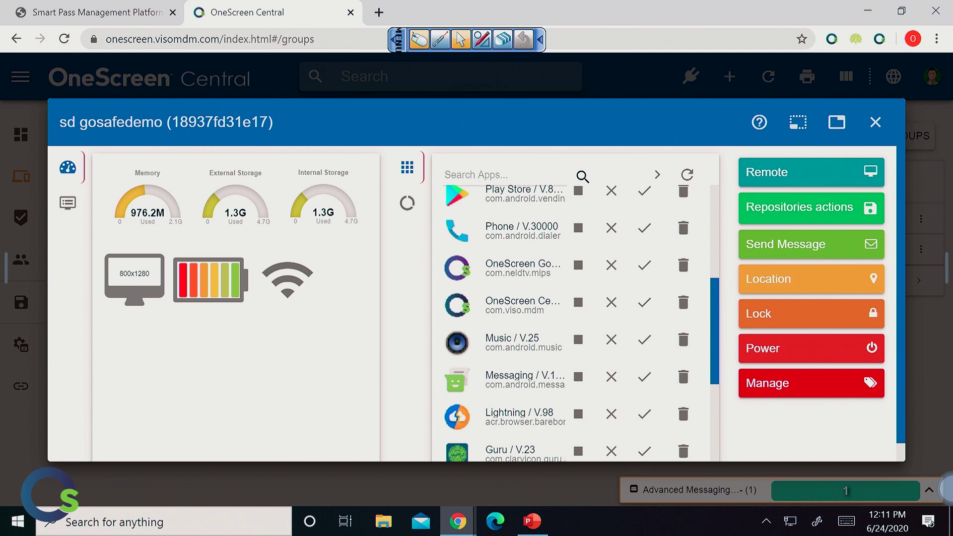
Circle the Remote option with the green pen, and bring up the device's remote control window
{"action": "left_click", "coordinate": [439, 39]}
{"action": "mouse_move", "coordinate": [804, 133]}
{"action": "left_mouse_down"}
{"action": "mouse_move", "coordinate": [771, 130]}
{"action": "mouse_move", "coordinate": [861, 194]}
{"action": "mouse_move", "coordinate": [768, 129]}
{"action": "left_mouse_up"}
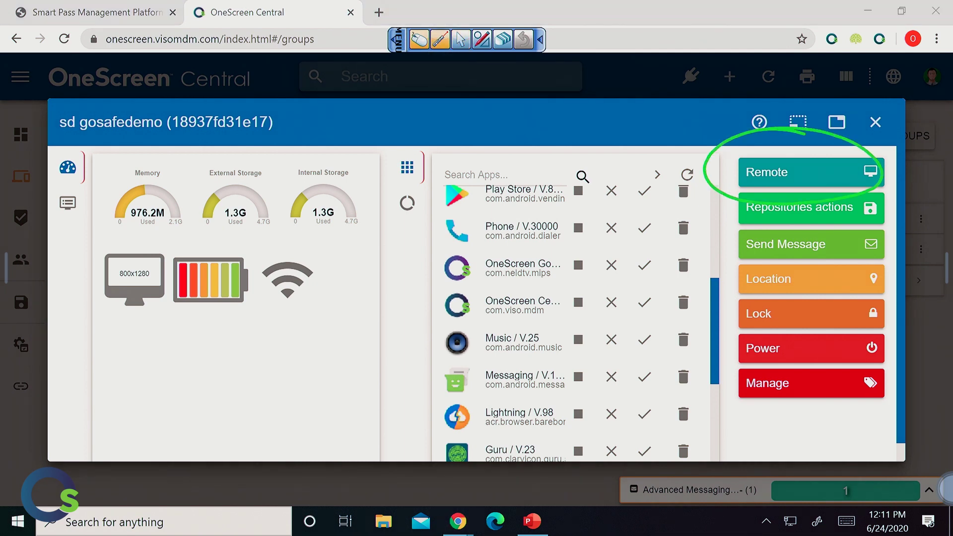
{"action": "left_click", "coordinate": [461, 39]}
{"action": "mouse_move", "coordinate": [457, 521]}
{"action": "left_click", "coordinate": [543, 467]}
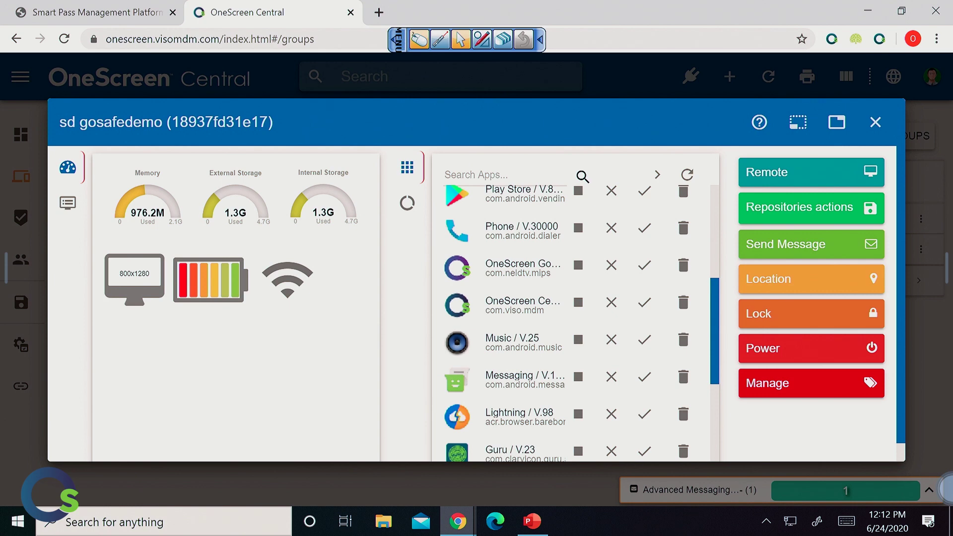
Apply the Emergency Exit advanced message from the repositories actions to the gosafedemo device
{"action": "left_click", "coordinate": [803, 208]}
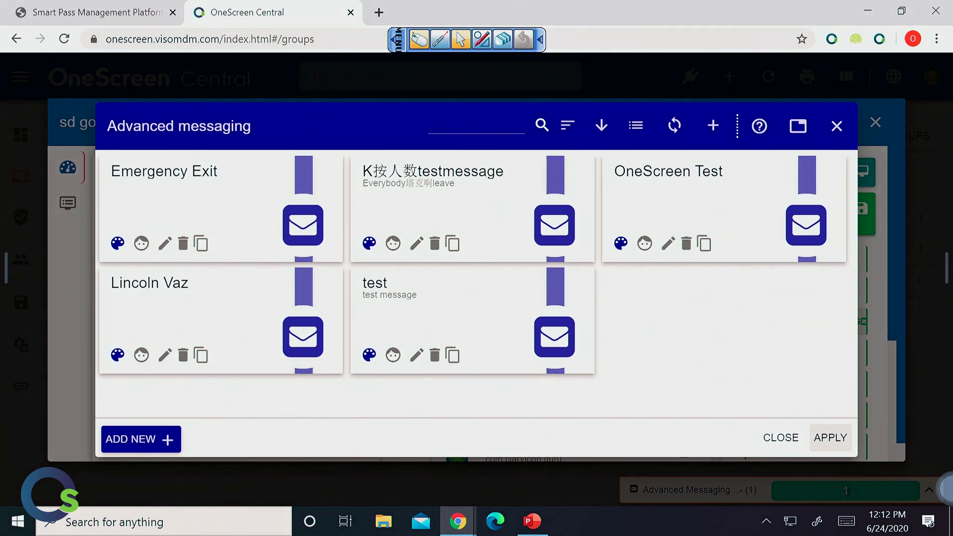
{"action": "left_click", "coordinate": [221, 209]}
{"action": "left_click", "coordinate": [830, 437]}
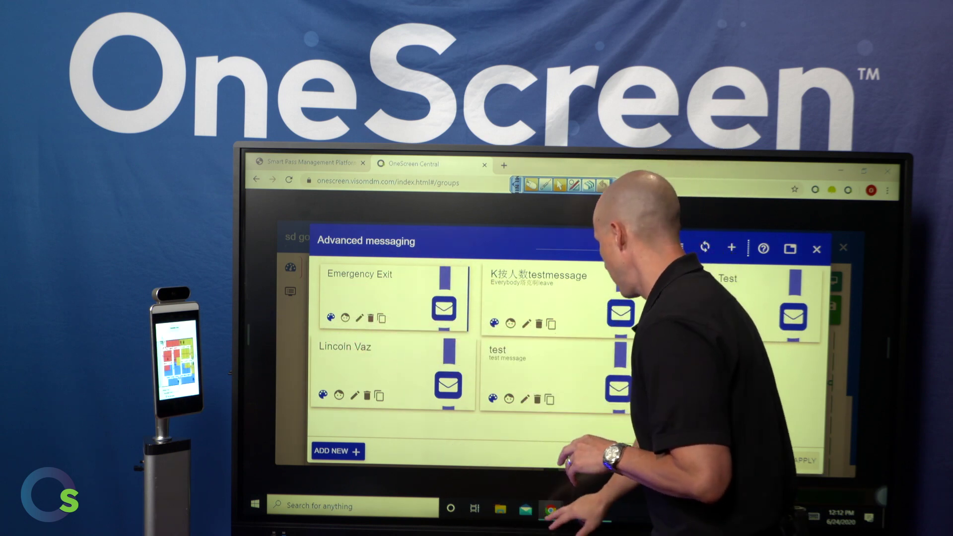
Check the Emergency Exit message in the remote control window, and return to the device details with Advanced messaging and the repositories actions closed
{"action": "left_click", "coordinate": [550, 510]}
{"action": "left_click", "coordinate": [586, 469]}
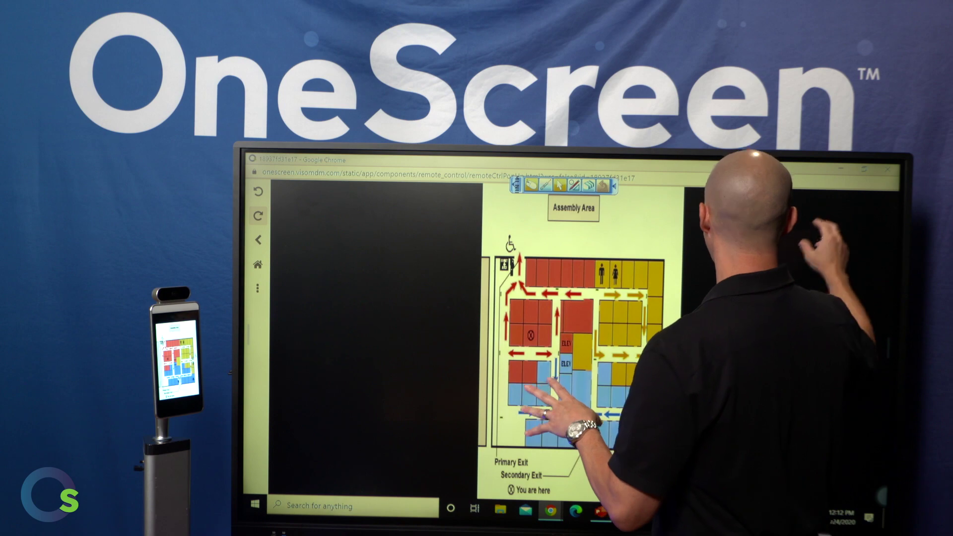
{"action": "left_click", "coordinate": [840, 169]}
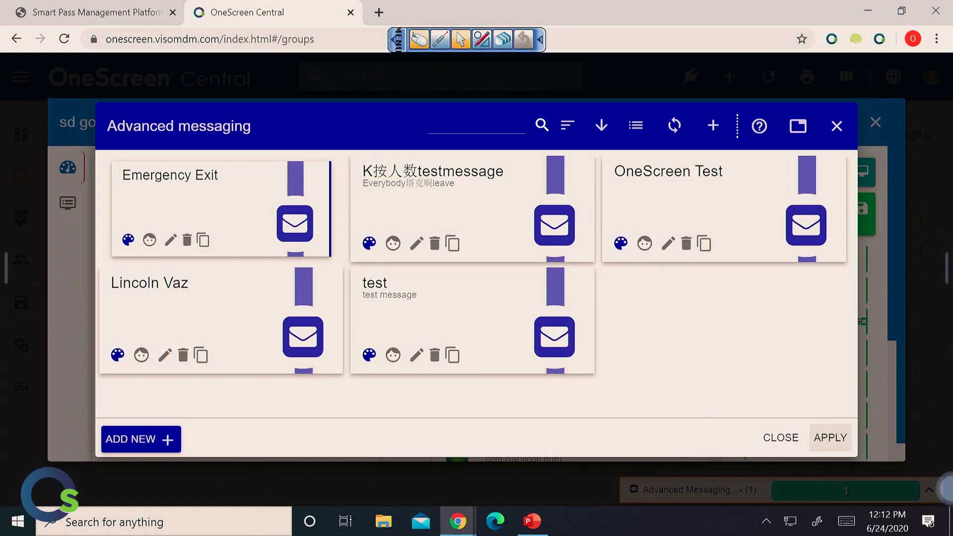
{"action": "left_click", "coordinate": [837, 126]}
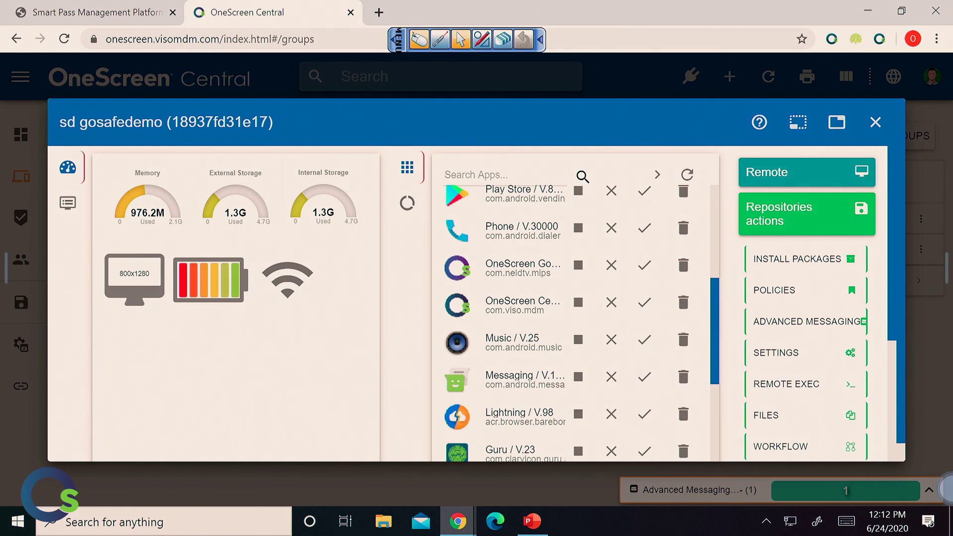
{"action": "left_click", "coordinate": [806, 213]}
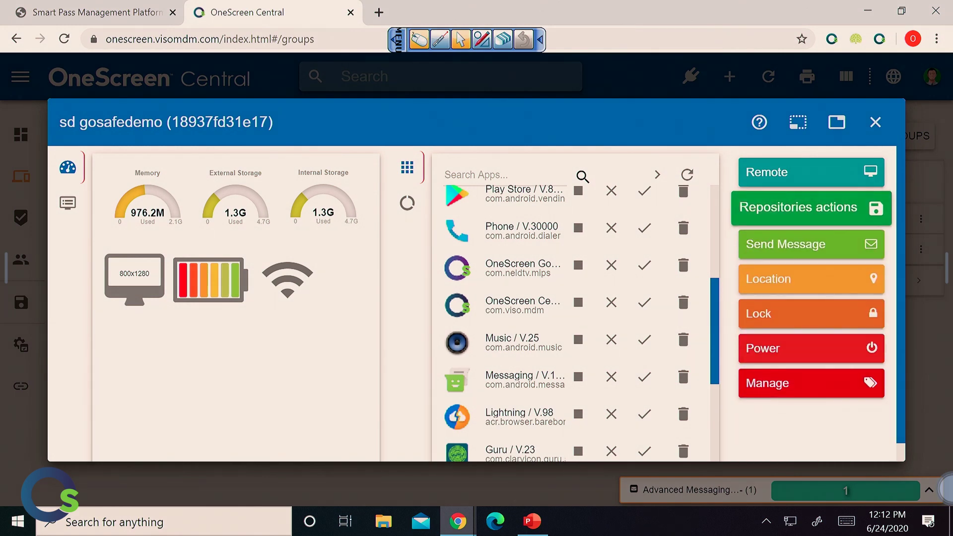
View the Send Message form without sending anything, and look through the device's Lock and Power options
{"action": "left_click", "coordinate": [786, 244]}
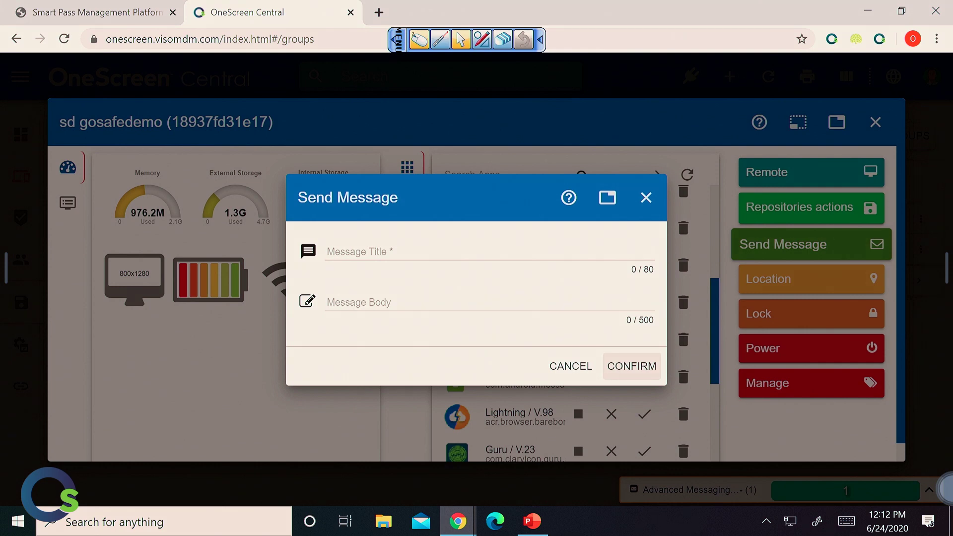
{"action": "key", "text": "Escape"}
{"action": "left_click", "coordinate": [758, 313]}
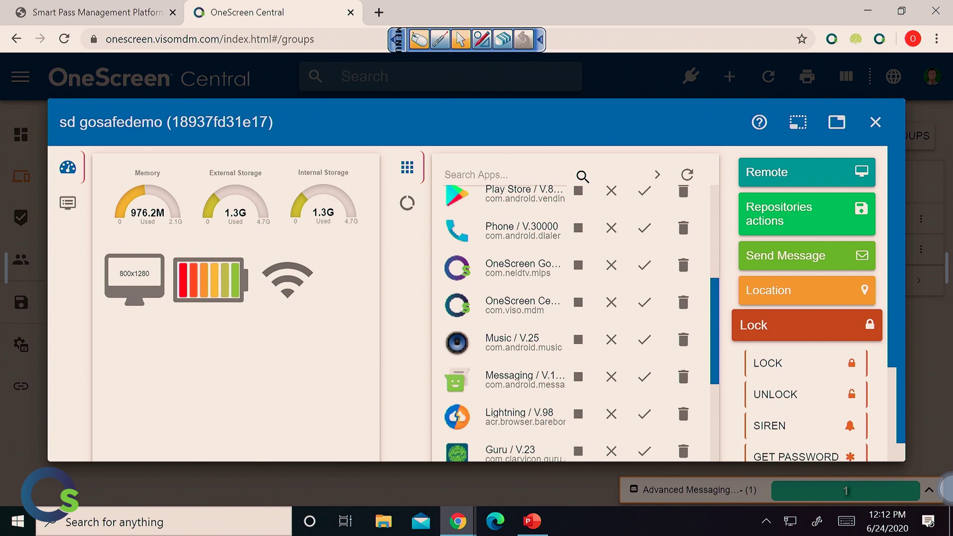
{"action": "left_click", "coordinate": [804, 325]}
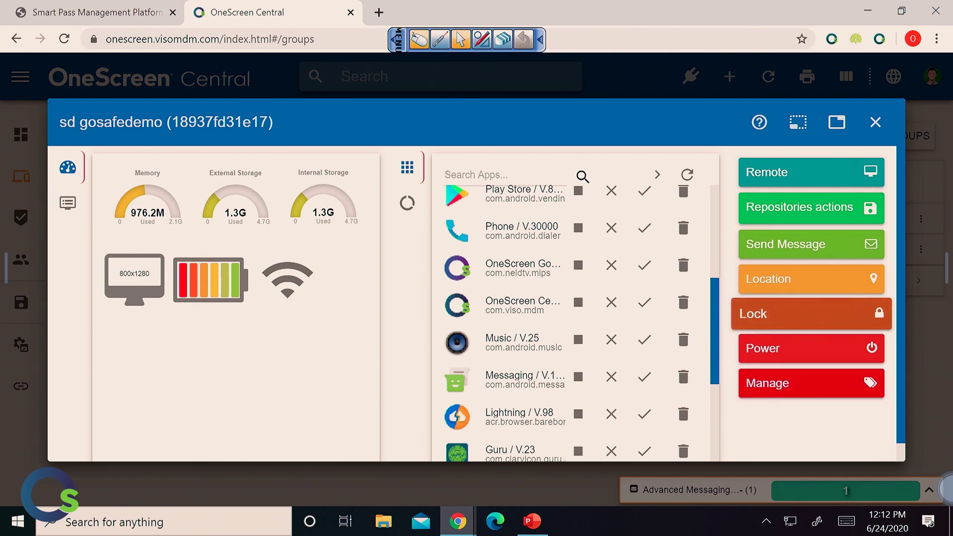
{"action": "left_click", "coordinate": [781, 348]}
{"action": "left_click", "coordinate": [780, 360]}
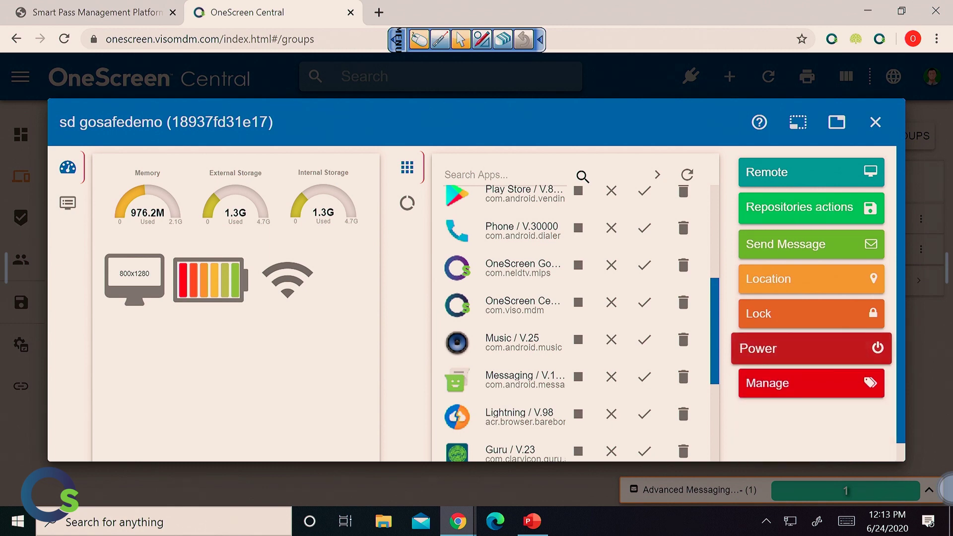